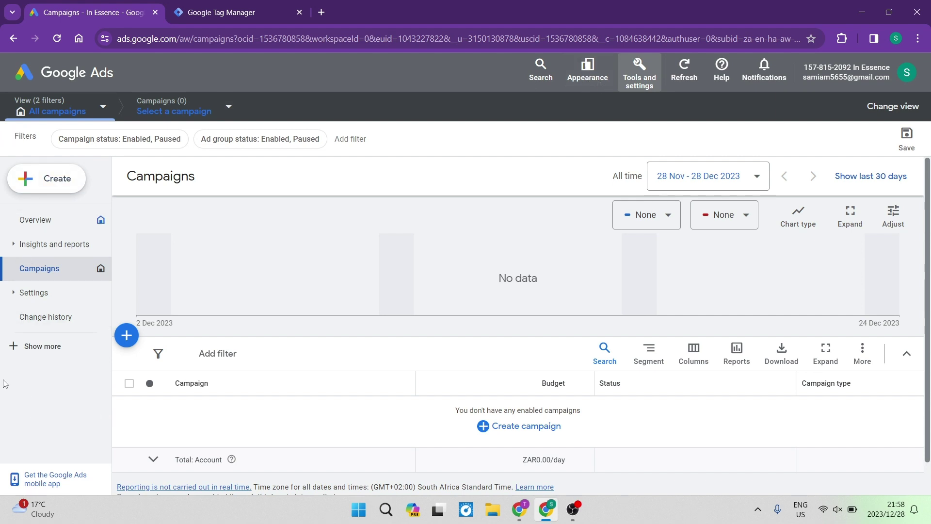
Step: Go to Tools and settings > Measurement > Conversions and review the empty conversions summary
click(647, 78)
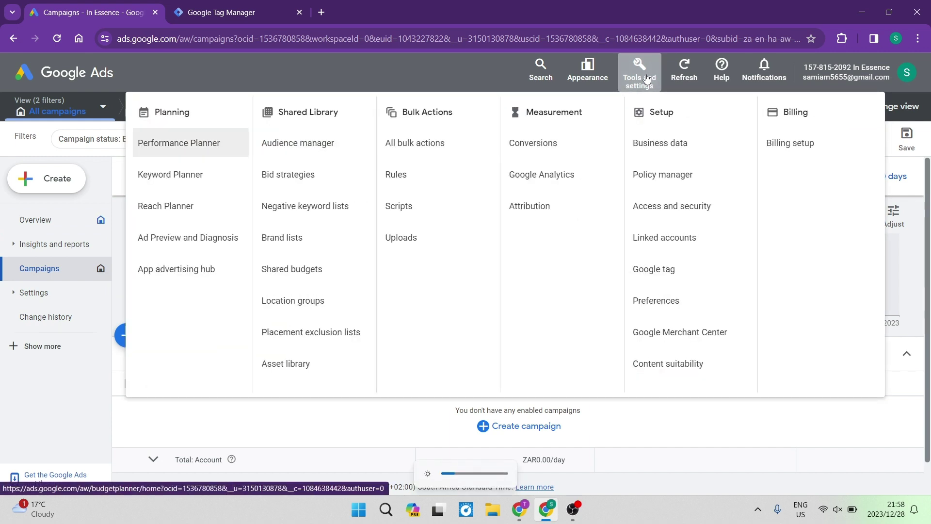
click(546, 151)
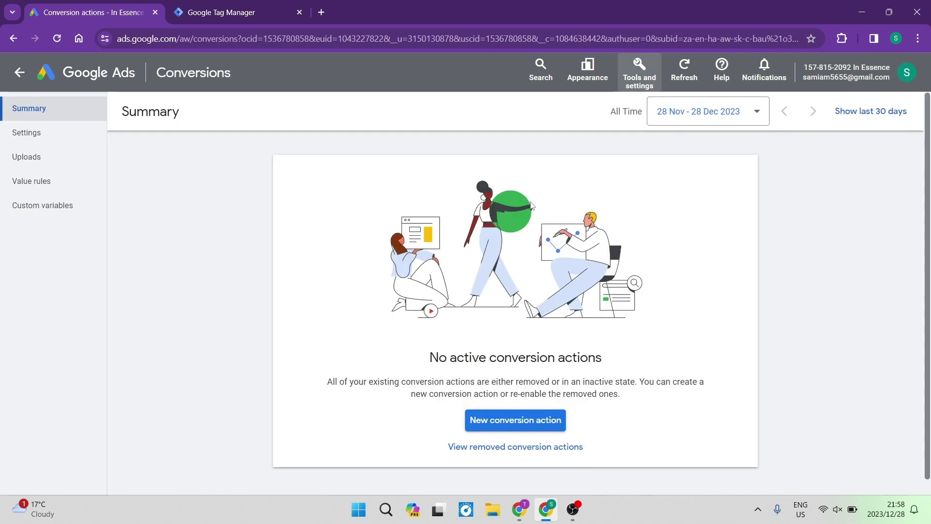
scroll(417, 284, down, 1)
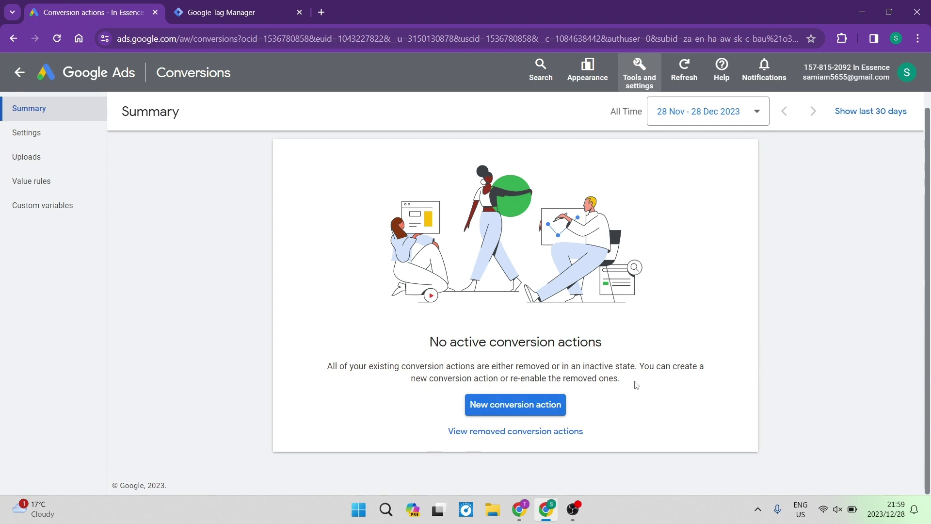
Step: Start a new Website conversion action for the domain inessencephotographyandvideography.co.za
click(519, 410)
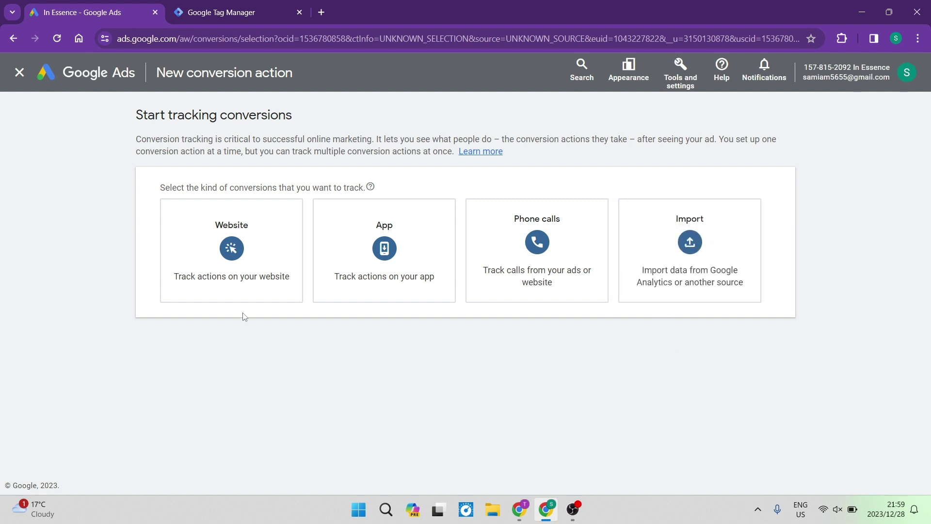
click(233, 262)
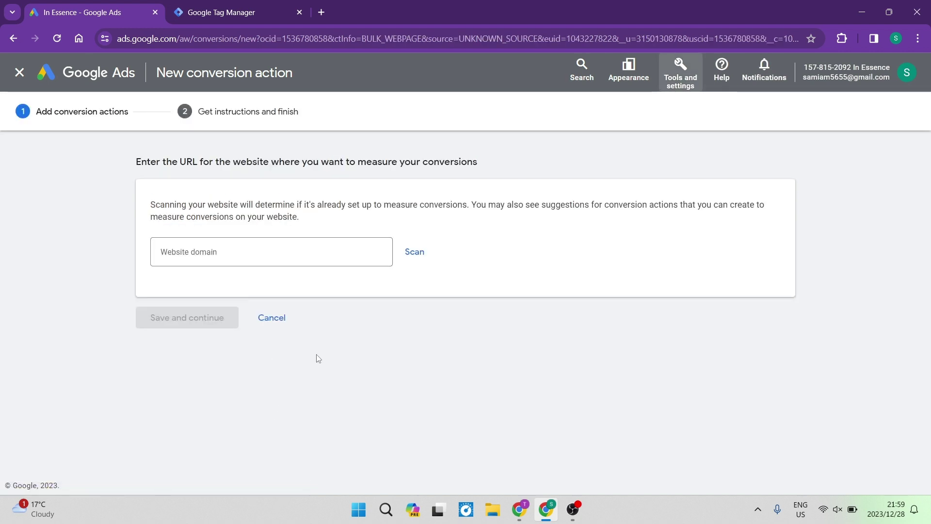
click(251, 252)
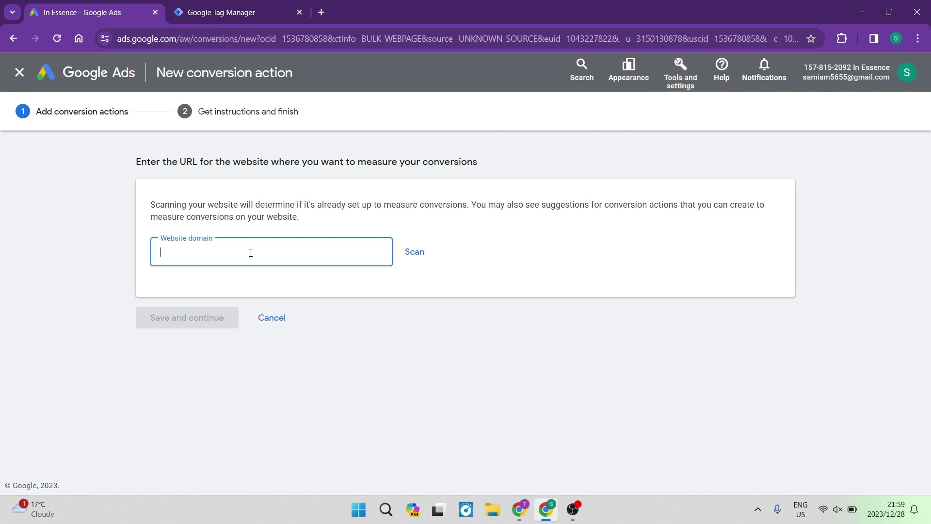
text(inessencephotographyandvideography.co.za)
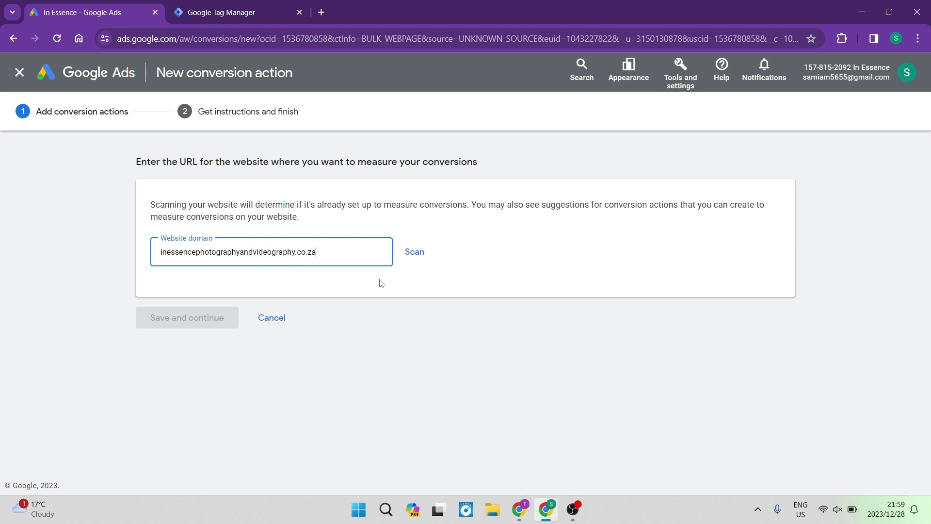
Step: Scan the website, then choose to add a conversion action manually
click(418, 256)
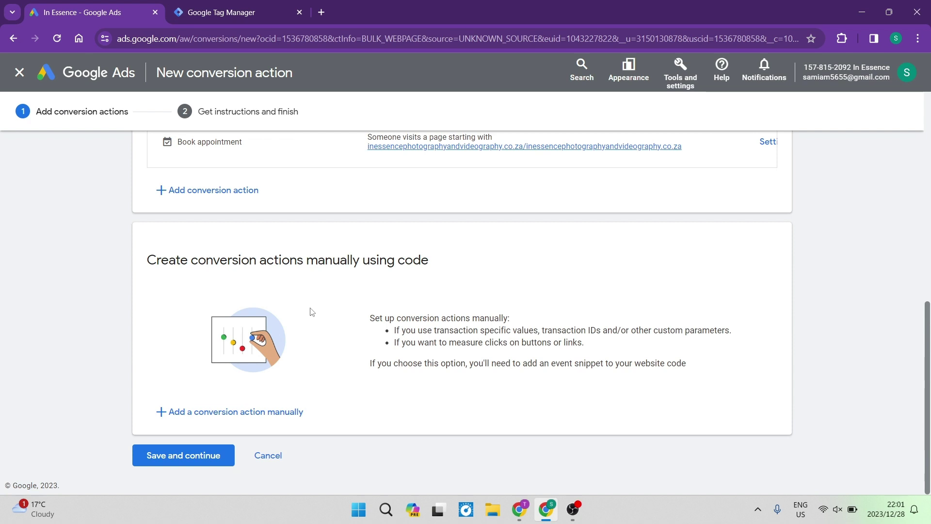
click(235, 412)
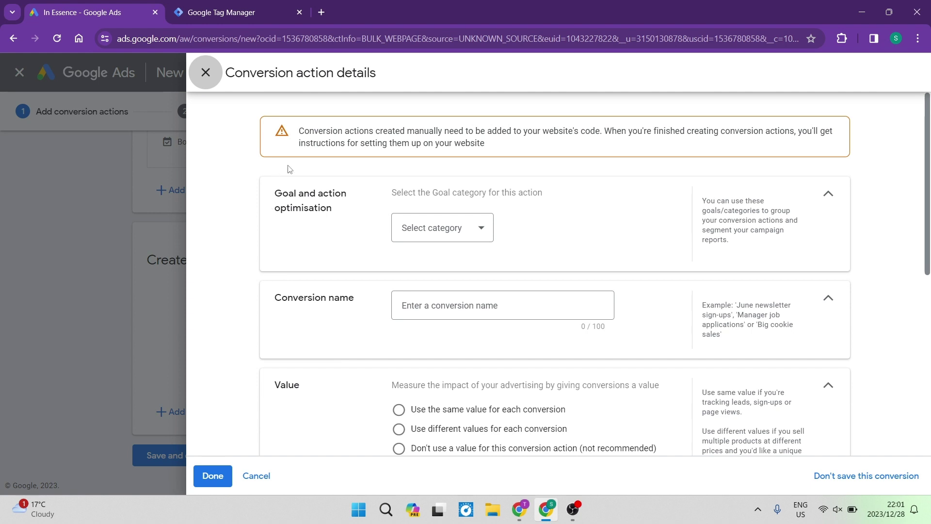
Step: Set the conversion's goal category to Book appointment
click(436, 226)
scroll(485, 277, down, 3)
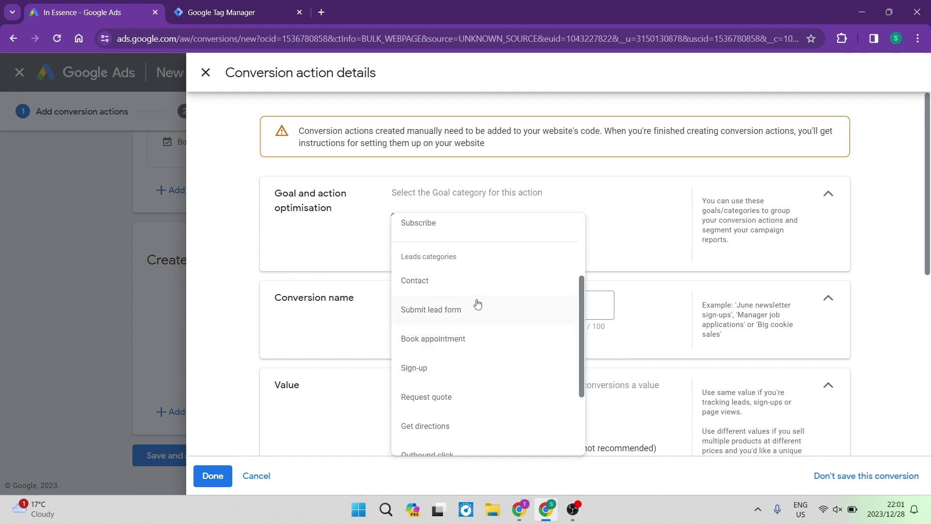
scroll(485, 339, down, 2)
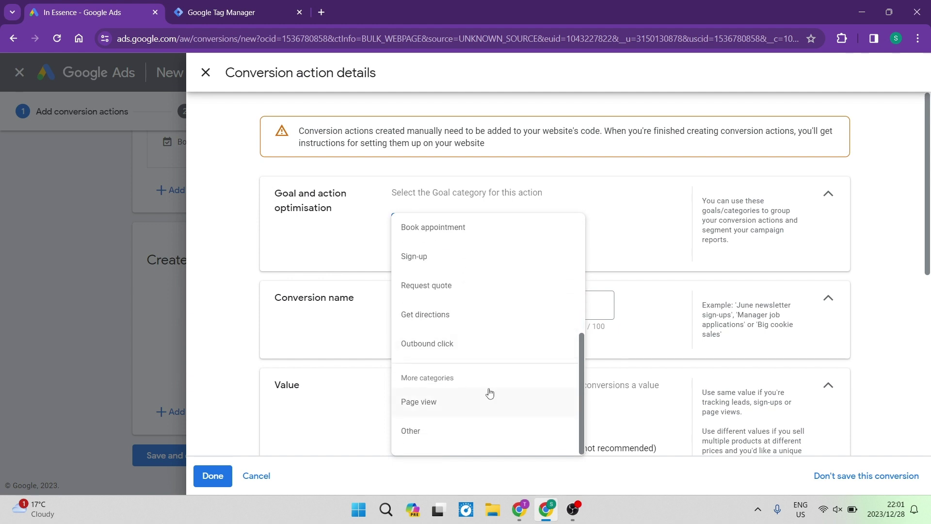
scroll(473, 296, up, 1)
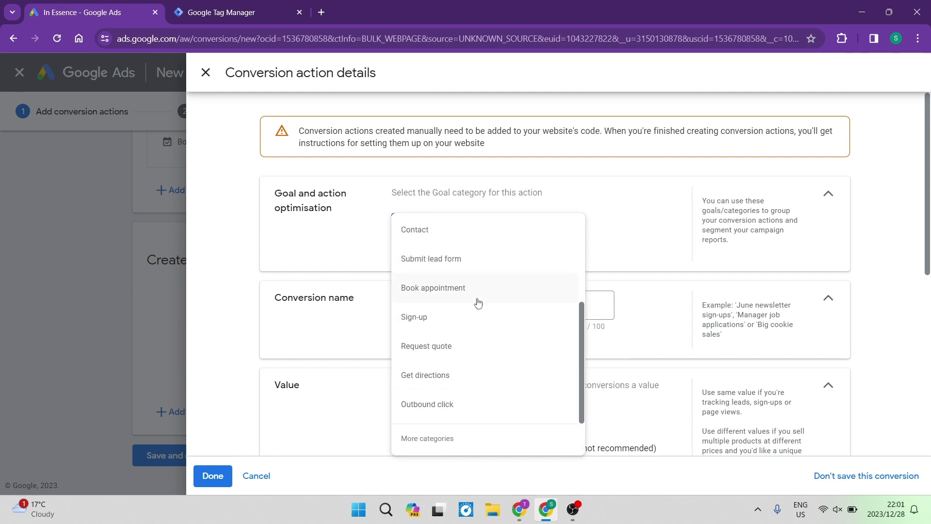
click(472, 289)
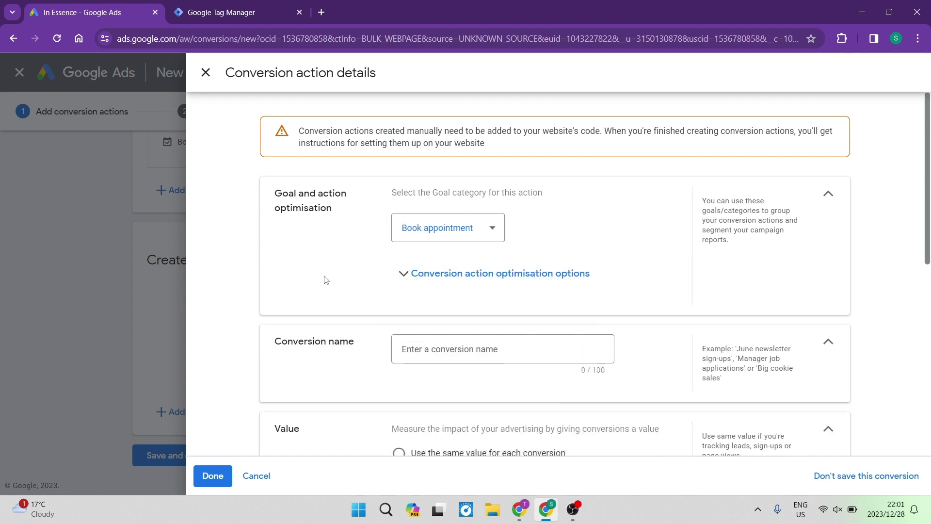
Step: Name the conversion action 'GTM - Test 1'
scroll(326, 280, down, 2)
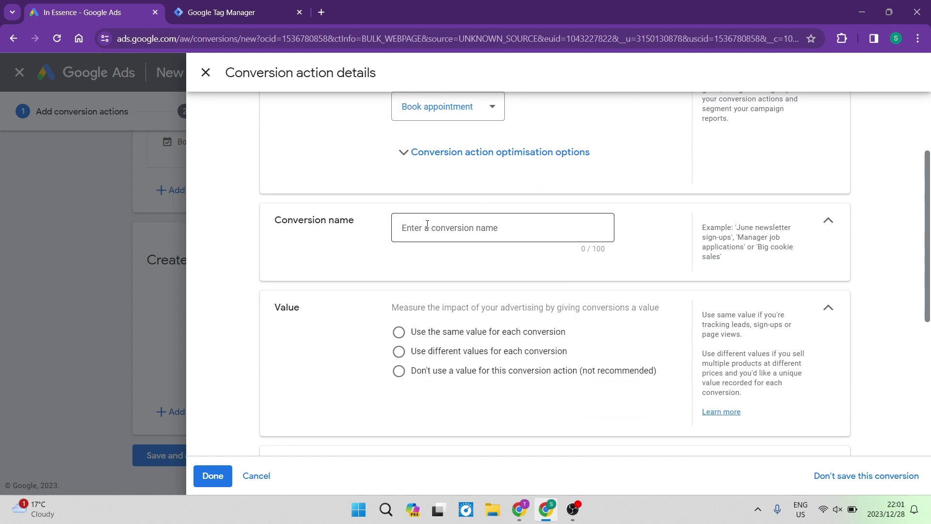
click(427, 224)
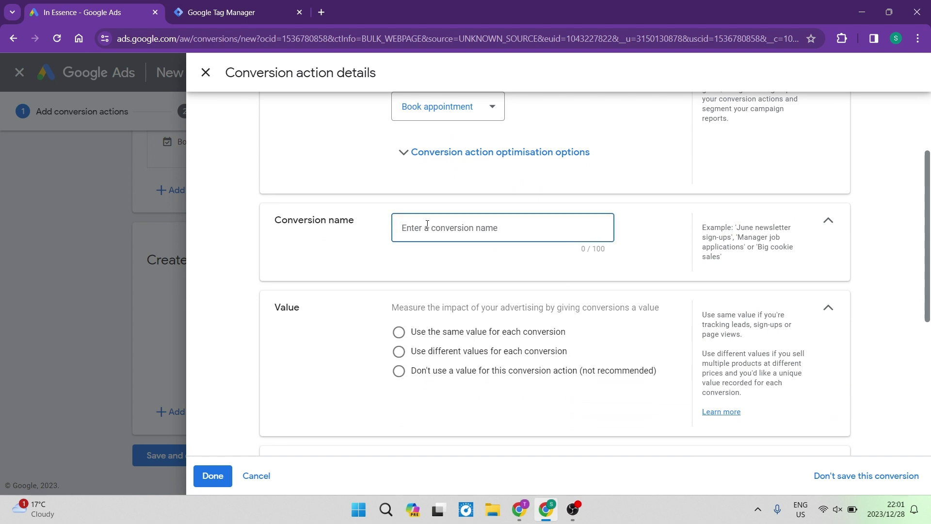
text(GTM - Test 1)
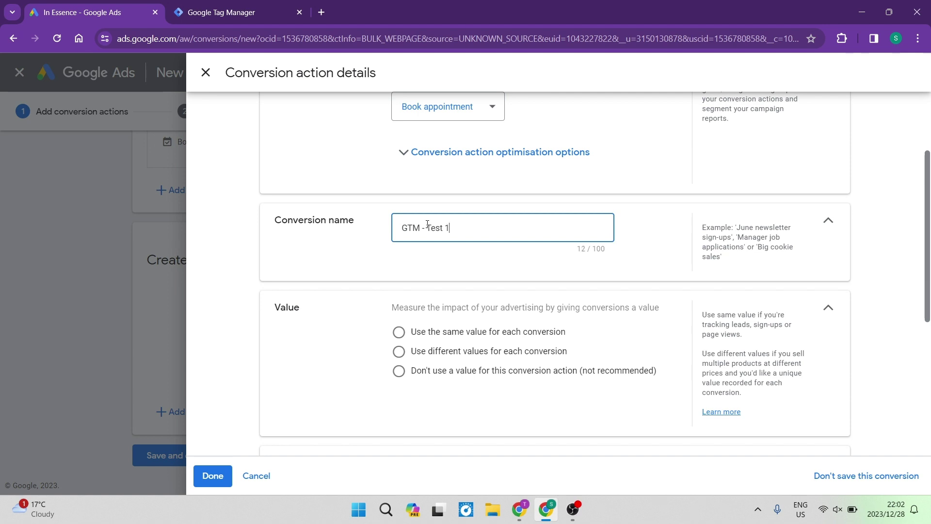
click(367, 252)
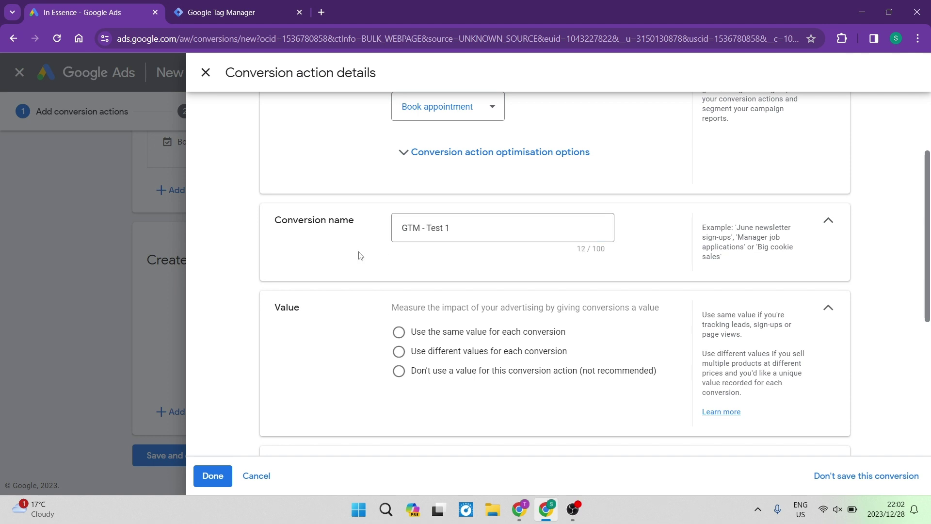
scroll(364, 306, down, 3)
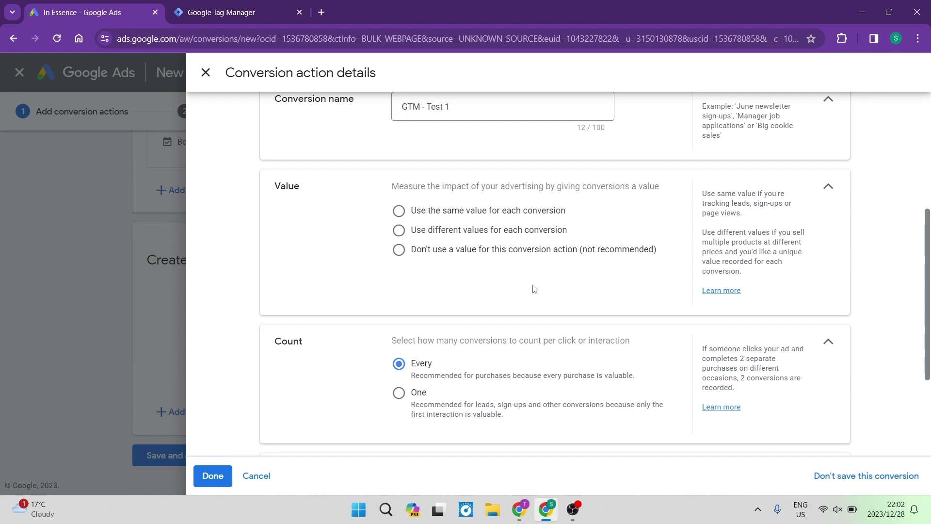
Step: Give every conversion the same value of 1 South African Rand (ZAR) and confirm the details
click(401, 215)
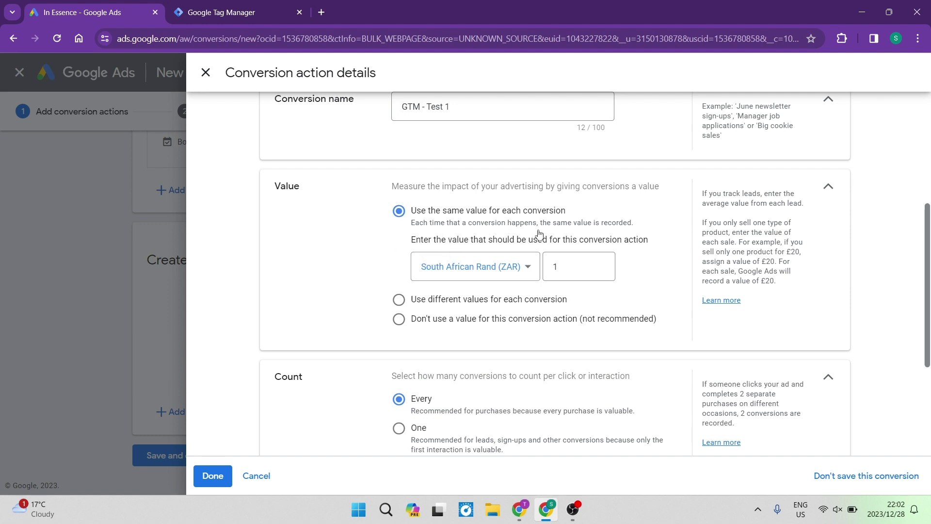
click(496, 272)
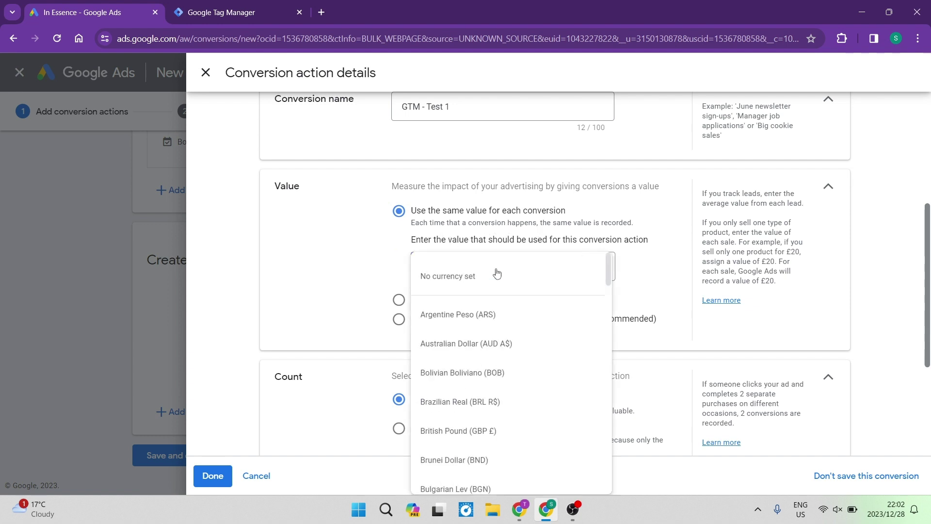
click(345, 253)
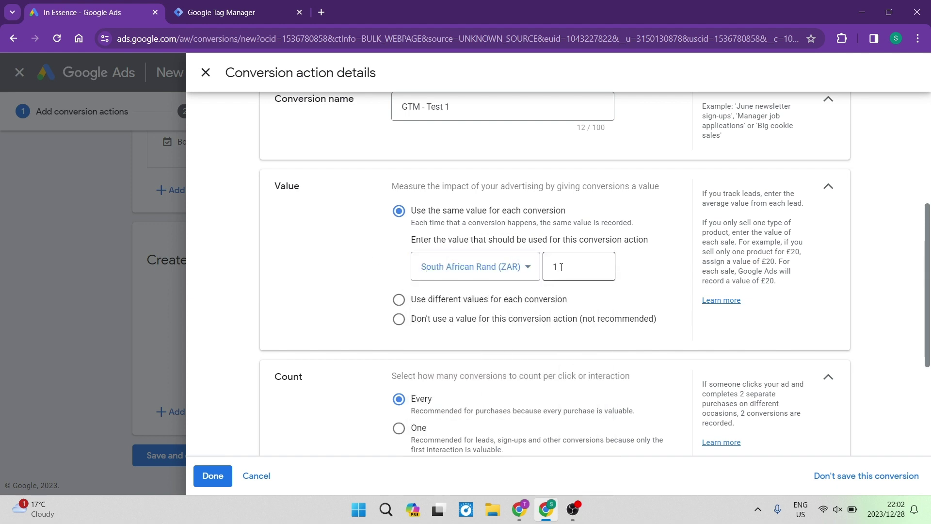
scroll(504, 268, down, 4)
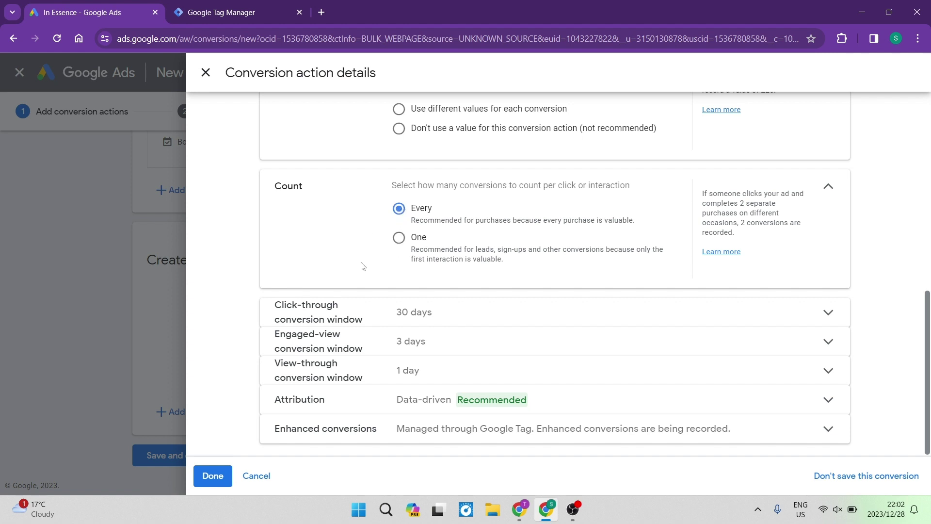
click(216, 475)
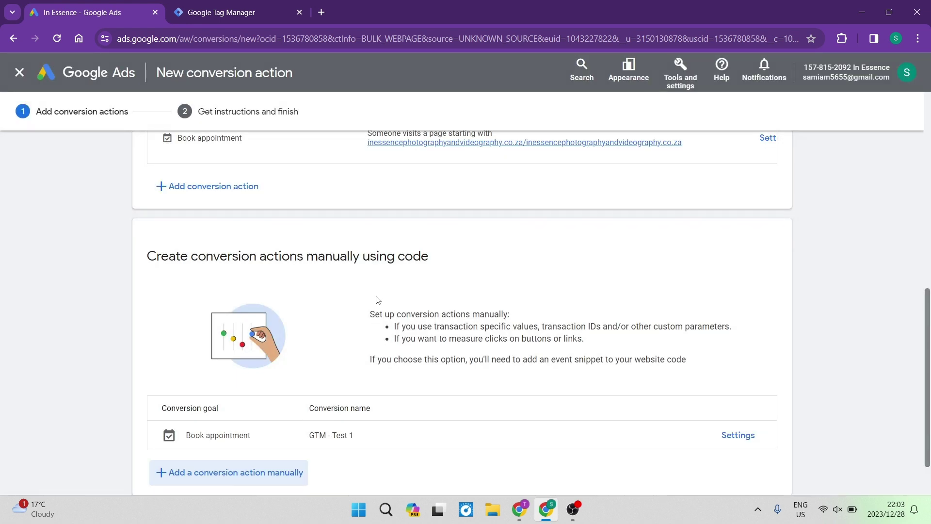
Step: Save the 'GTM - Test 1' conversion action and continue to the tag setup instructions
scroll(377, 298, down, 2)
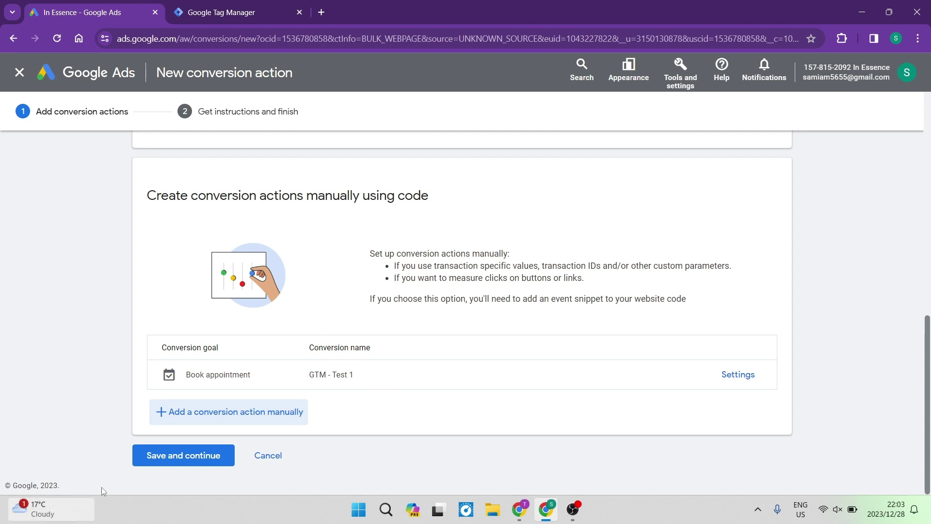
click(183, 456)
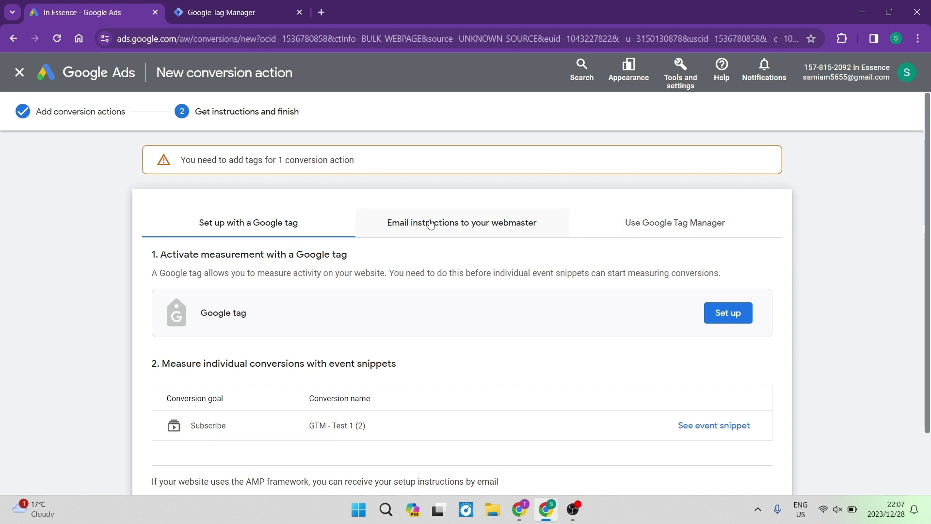
Step: Show the Use Google Tag Manager instructions with the Conversion ID and label, then switch to Tag Manager
click(664, 224)
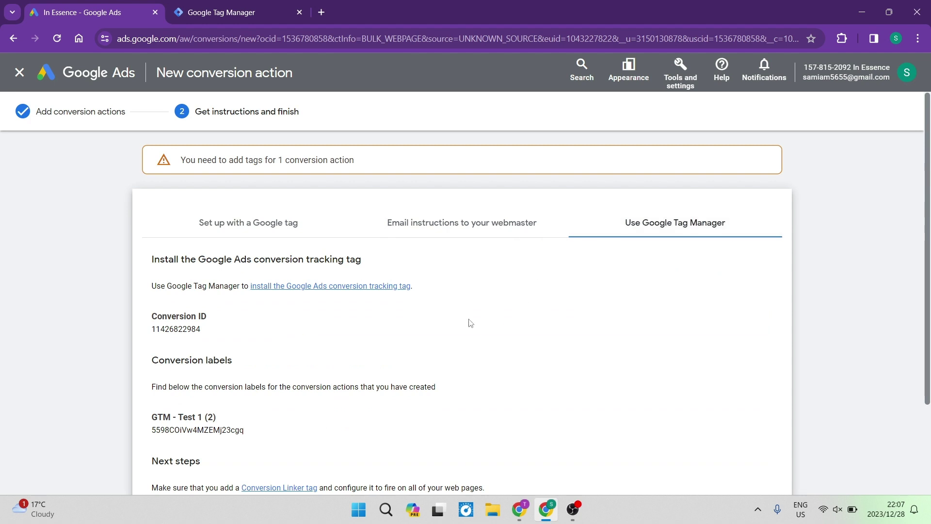
scroll(451, 326, down, 2)
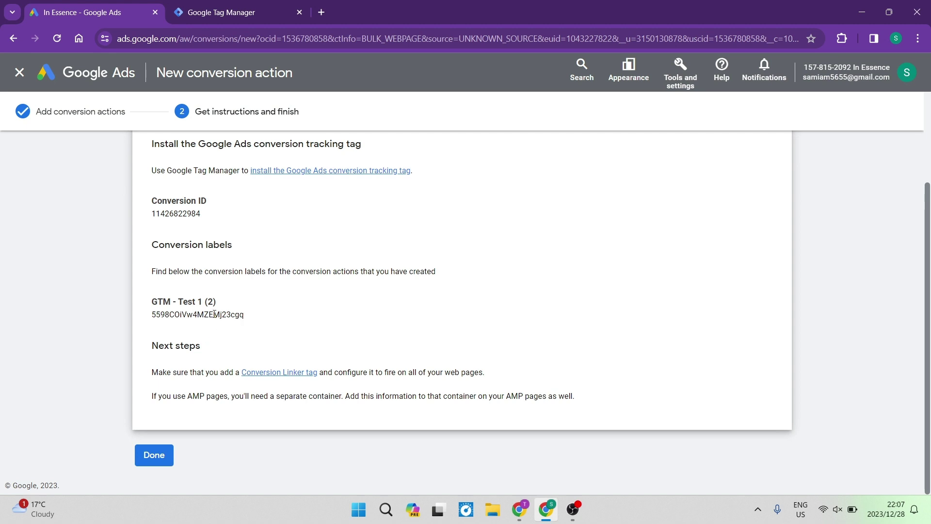
scroll(288, 293, up, 2)
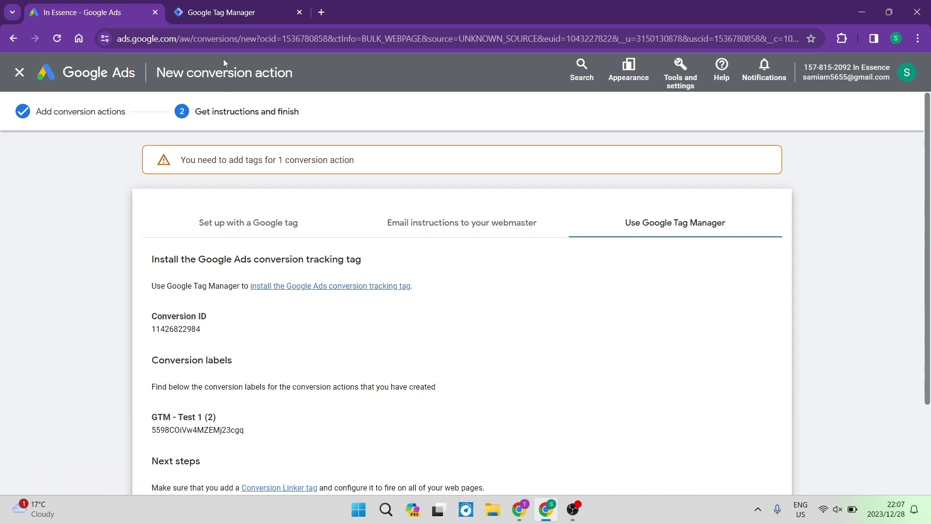
click(221, 17)
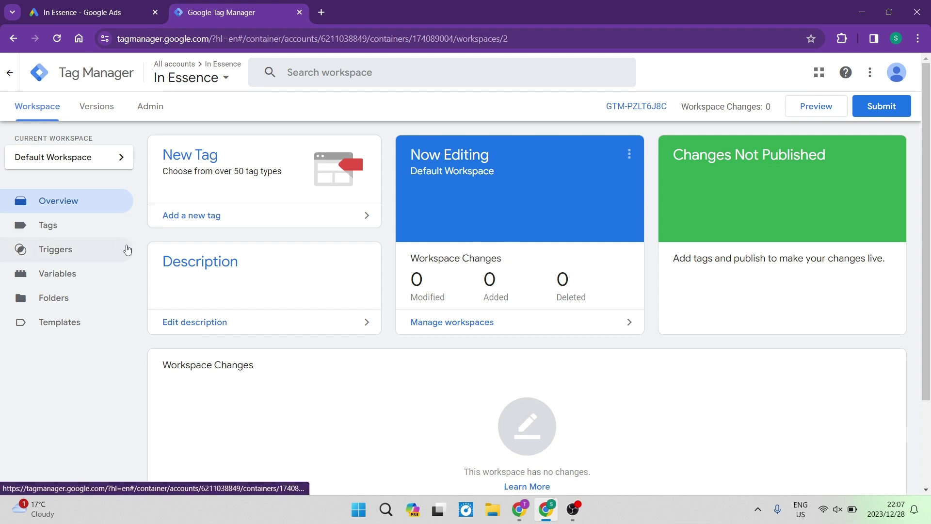
Step: Create a new tag from the Tags list and bring up its tag type choices
click(67, 234)
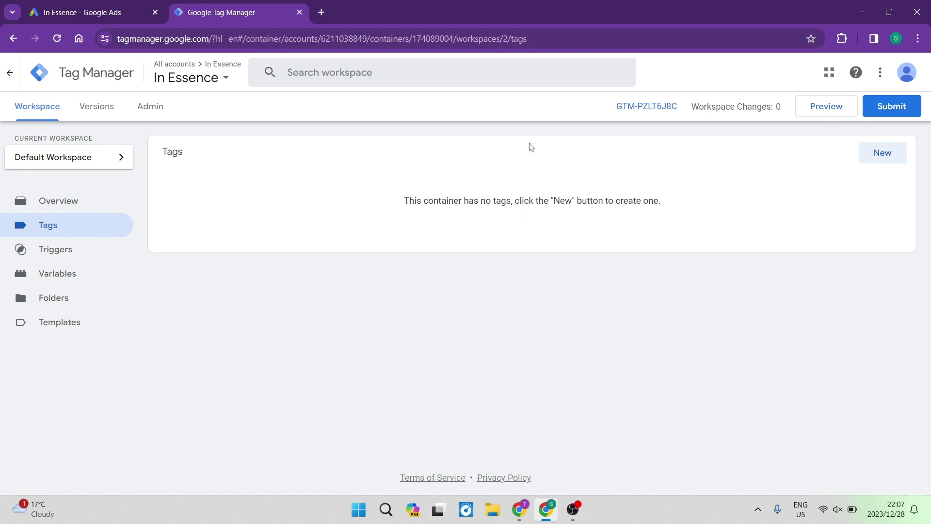
click(875, 154)
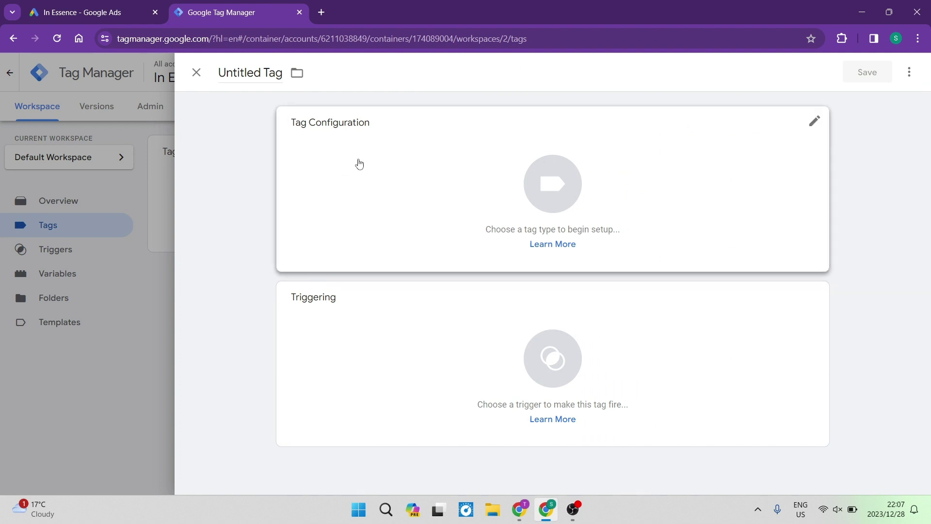
click(559, 185)
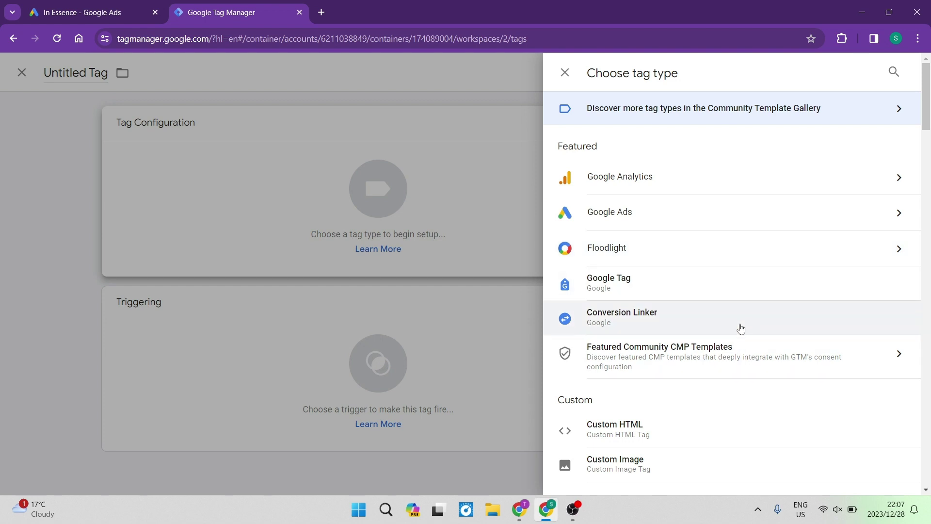
Step: Choose Google Ads > Google Ads Conversion Tracking as the tag type
click(708, 220)
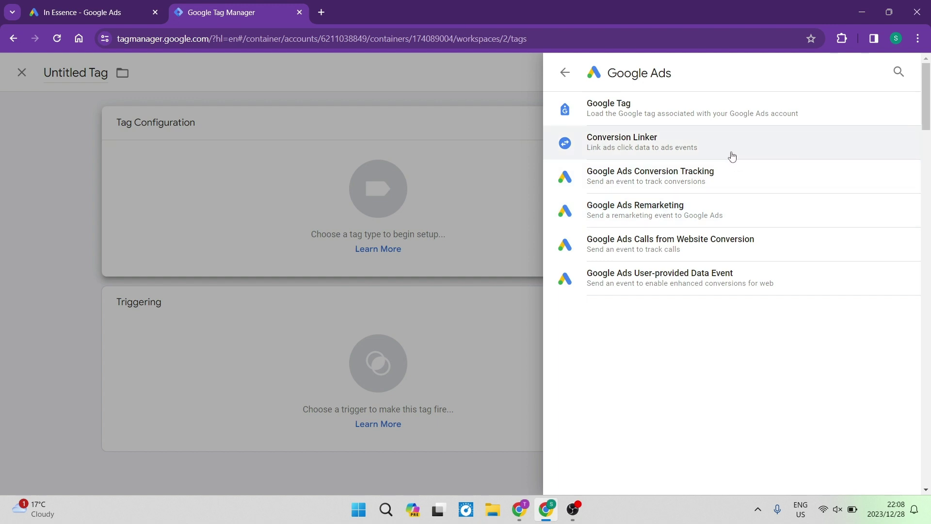
click(732, 180)
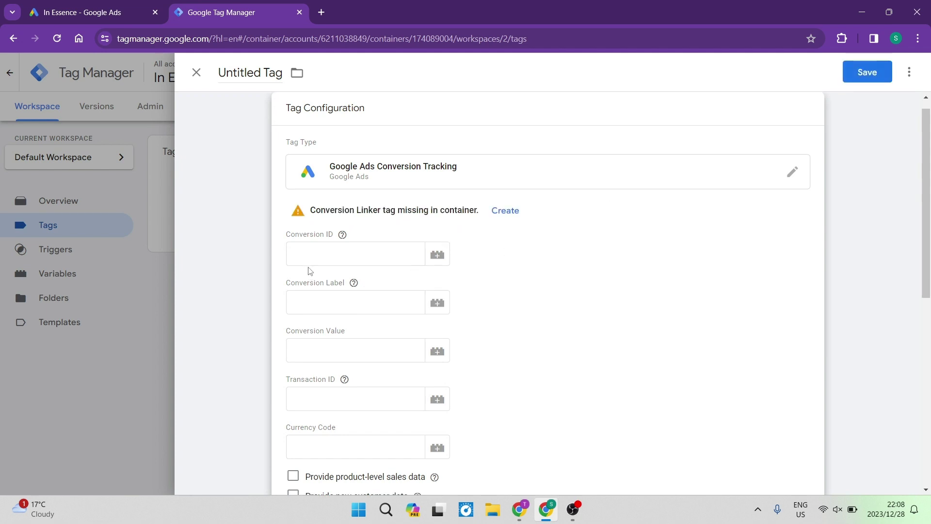
Step: Copy the Conversion ID from Google Ads into the tag's Conversion ID field
click(321, 254)
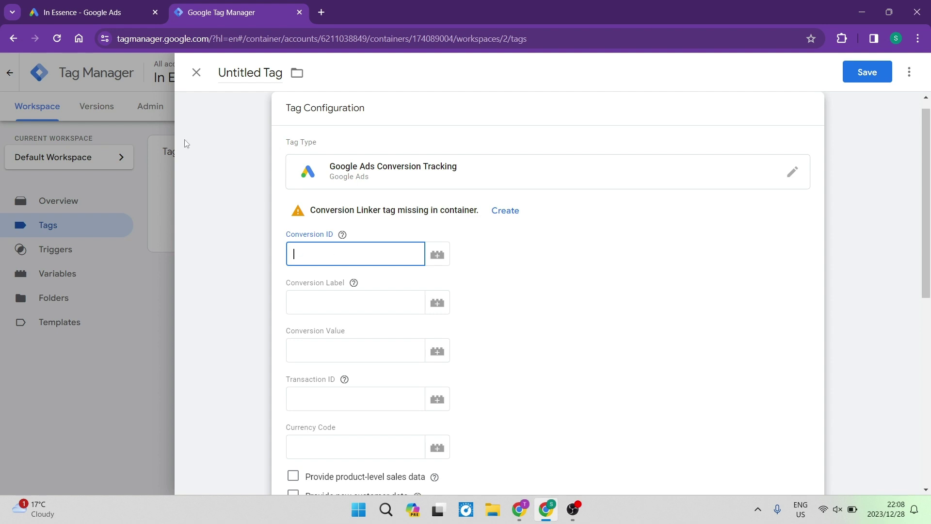
click(91, 16)
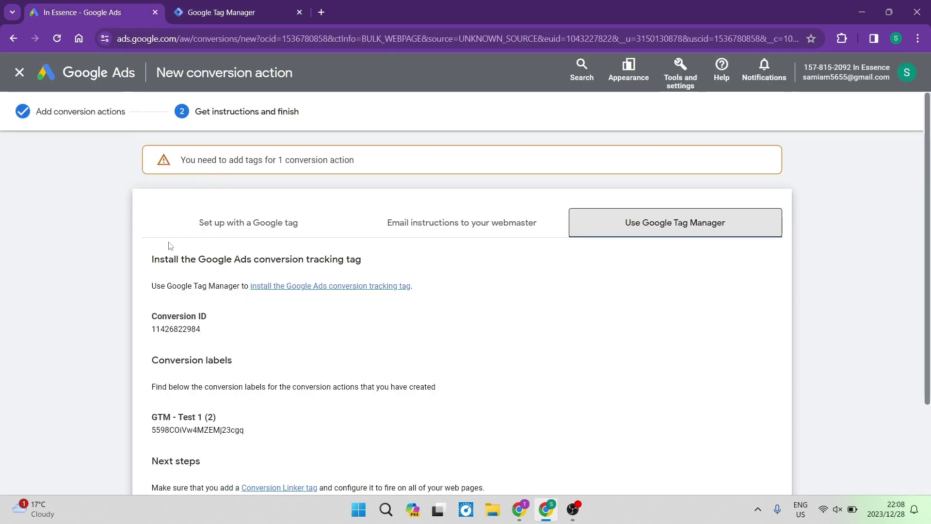
double_click(195, 328)
key(ctrl+c)
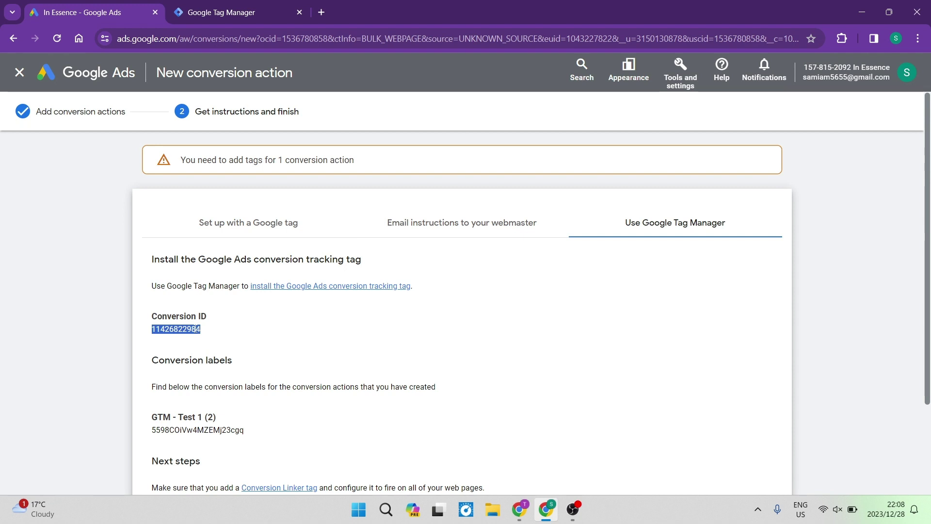
click(237, 7)
key(ctrl+v)
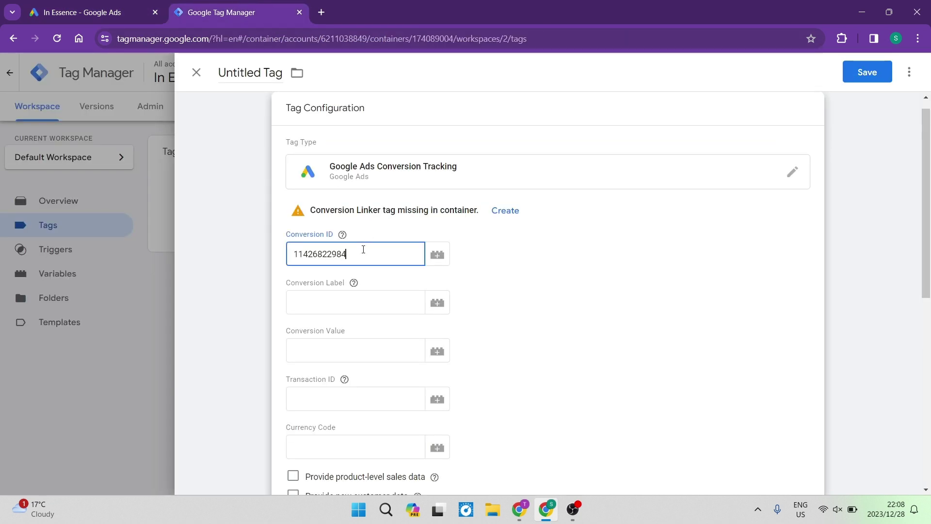
Step: Copy the 'GTM - Test 1' conversion label from Google Ads into the Conversion Label field
click(328, 303)
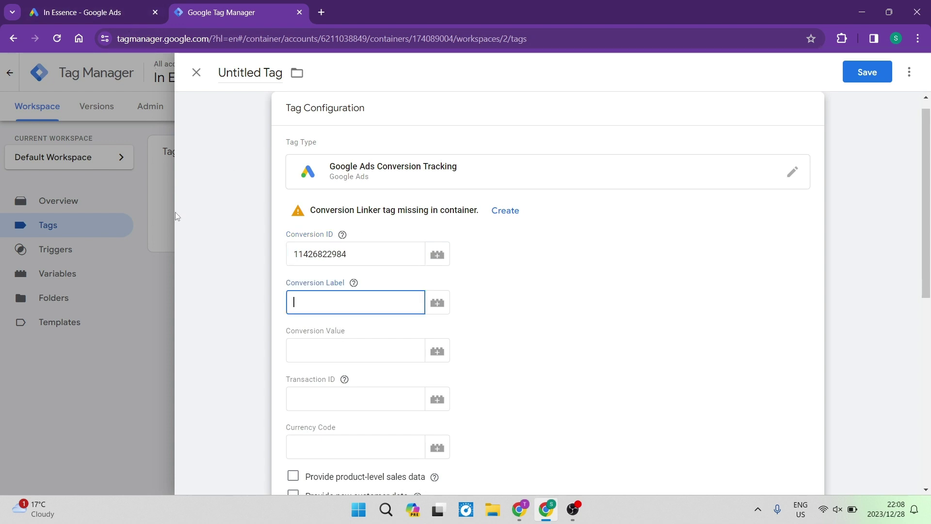
click(68, 13)
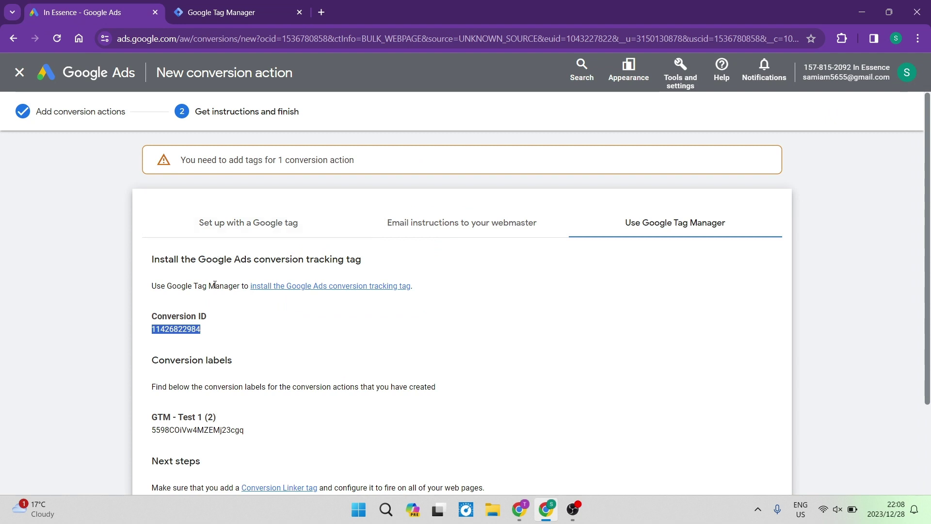
scroll(215, 285, down, 3)
double_click(204, 315)
key(ctrl+c)
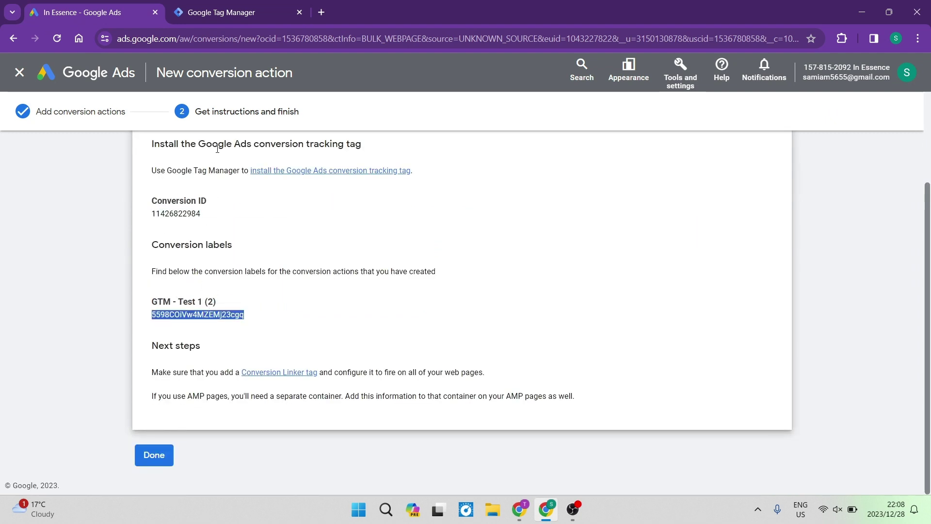
click(232, 15)
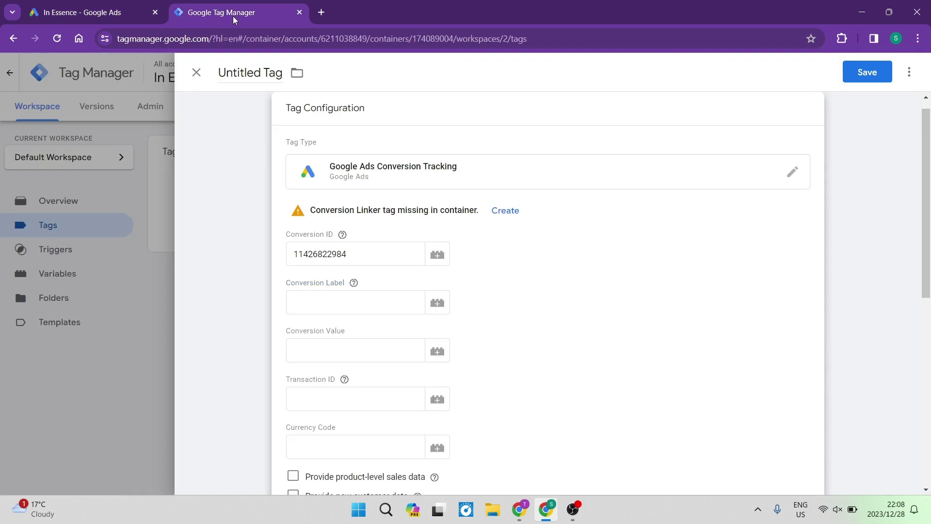
click(355, 301)
key(ctrl+v)
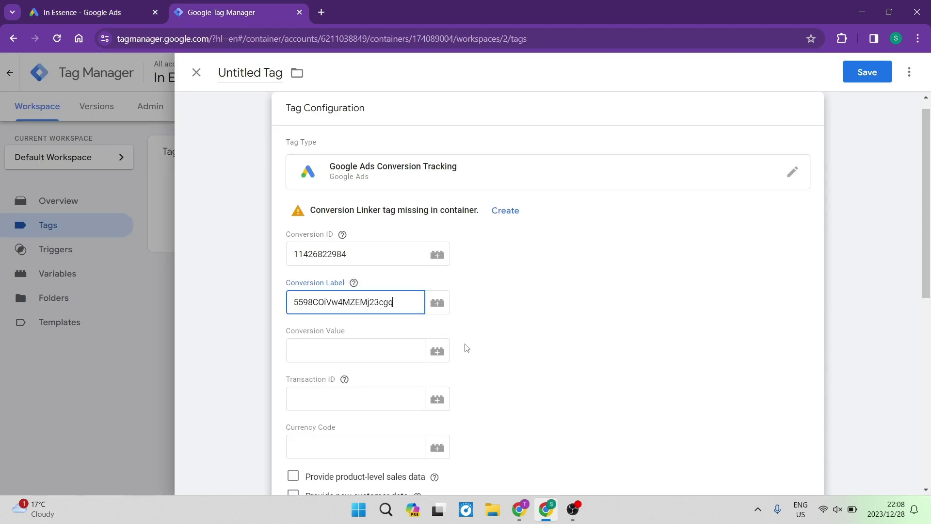
scroll(532, 354, down, 1)
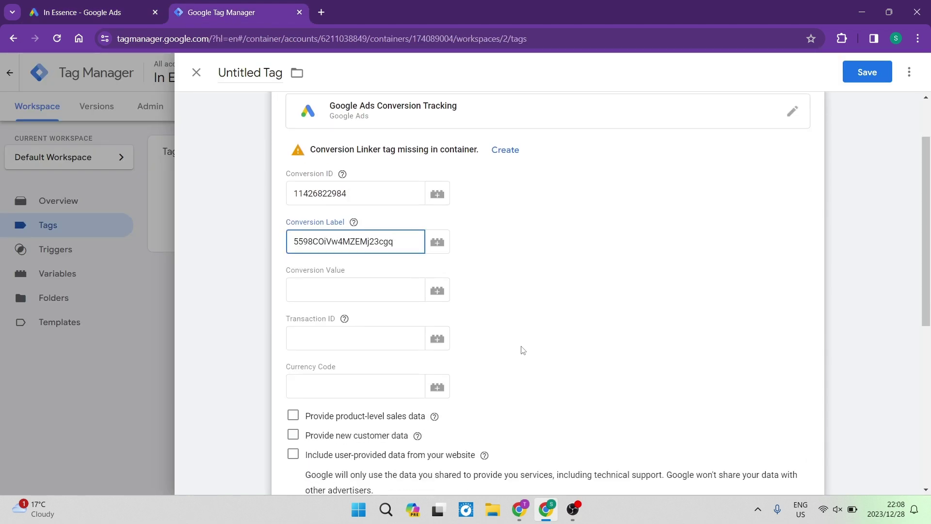